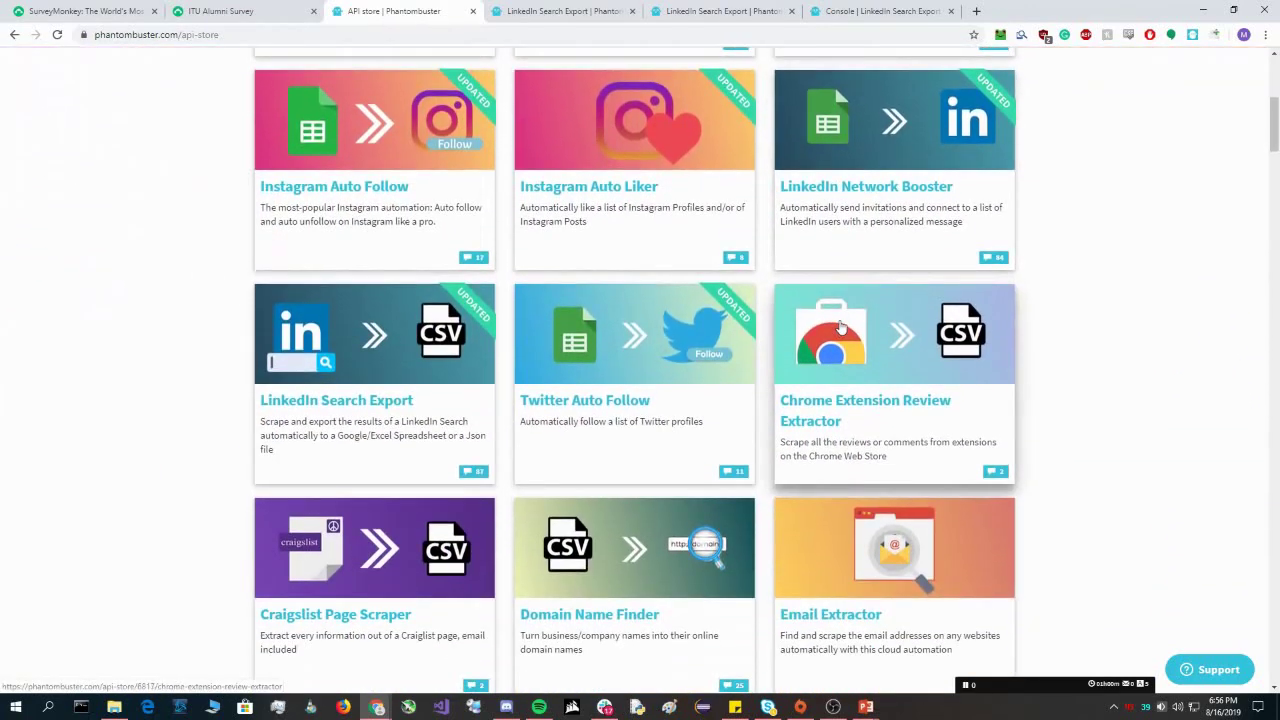
Step: Browse the API store's Facebook, GitHub, Instagram and LinkedIn automations
scroll(840, 328, down, 5)
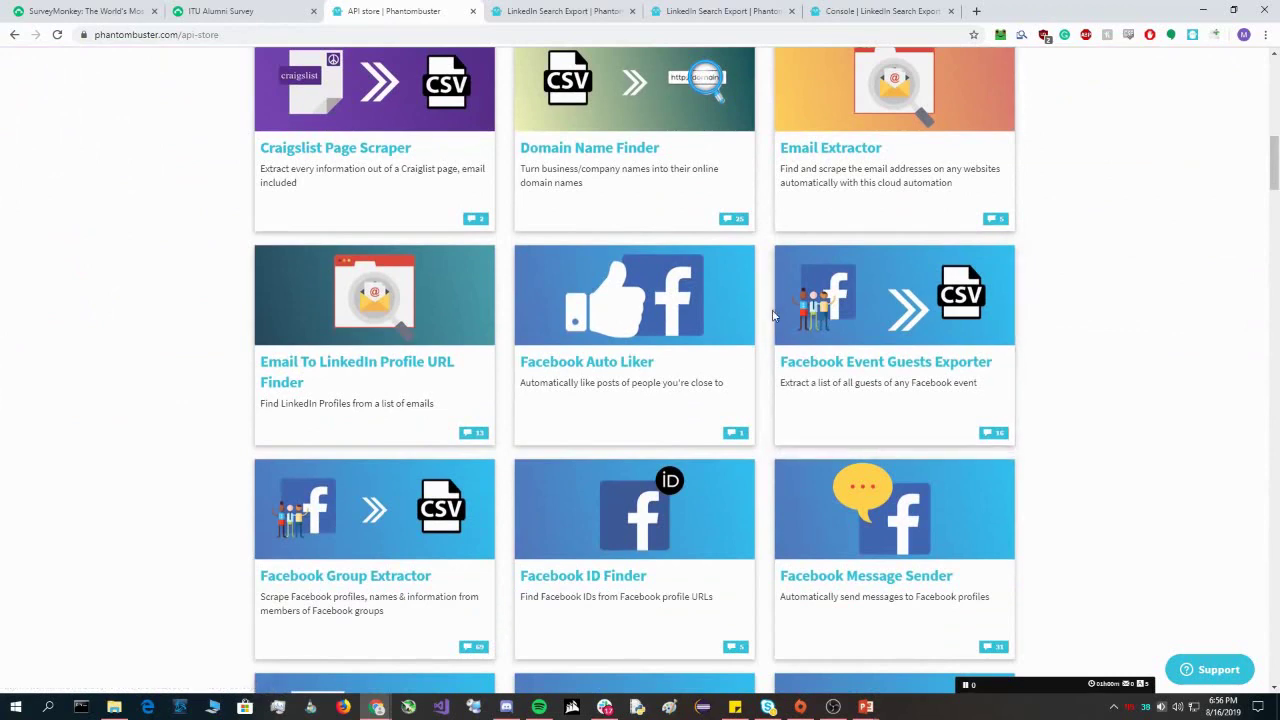
scroll(772, 316, down, 2)
scroll(772, 316, down, 8)
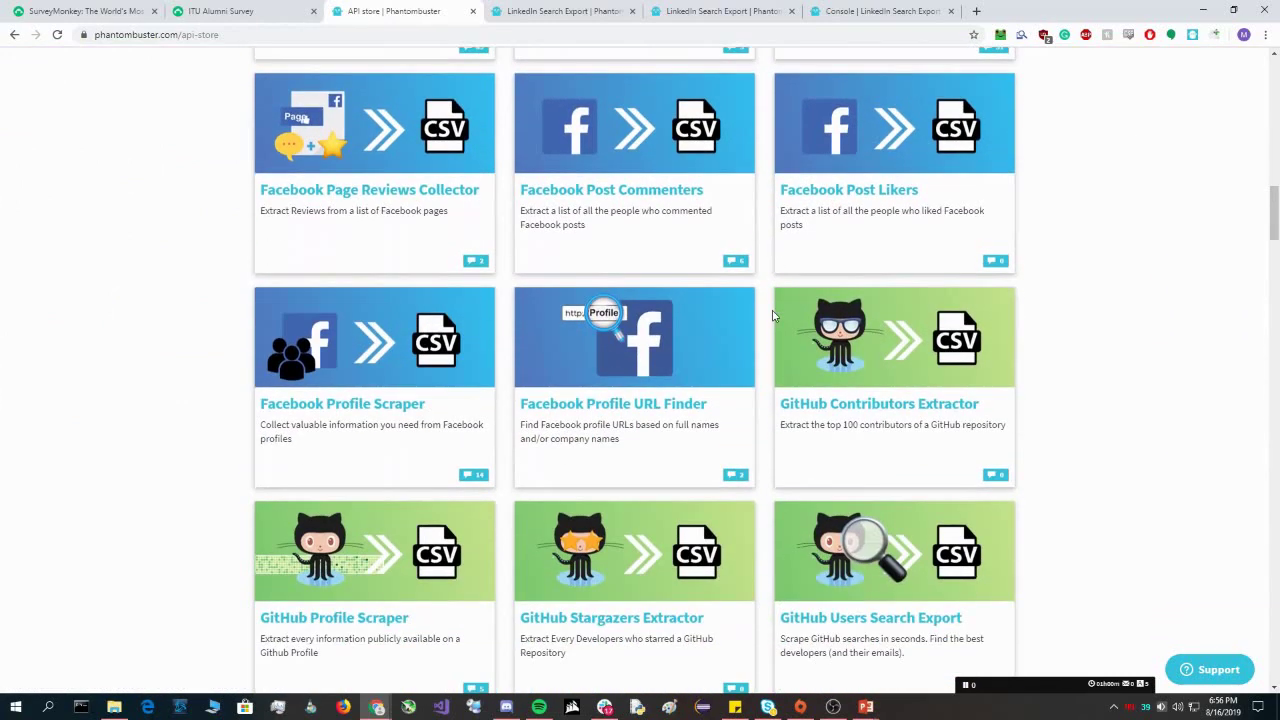
scroll(772, 316, down, 9)
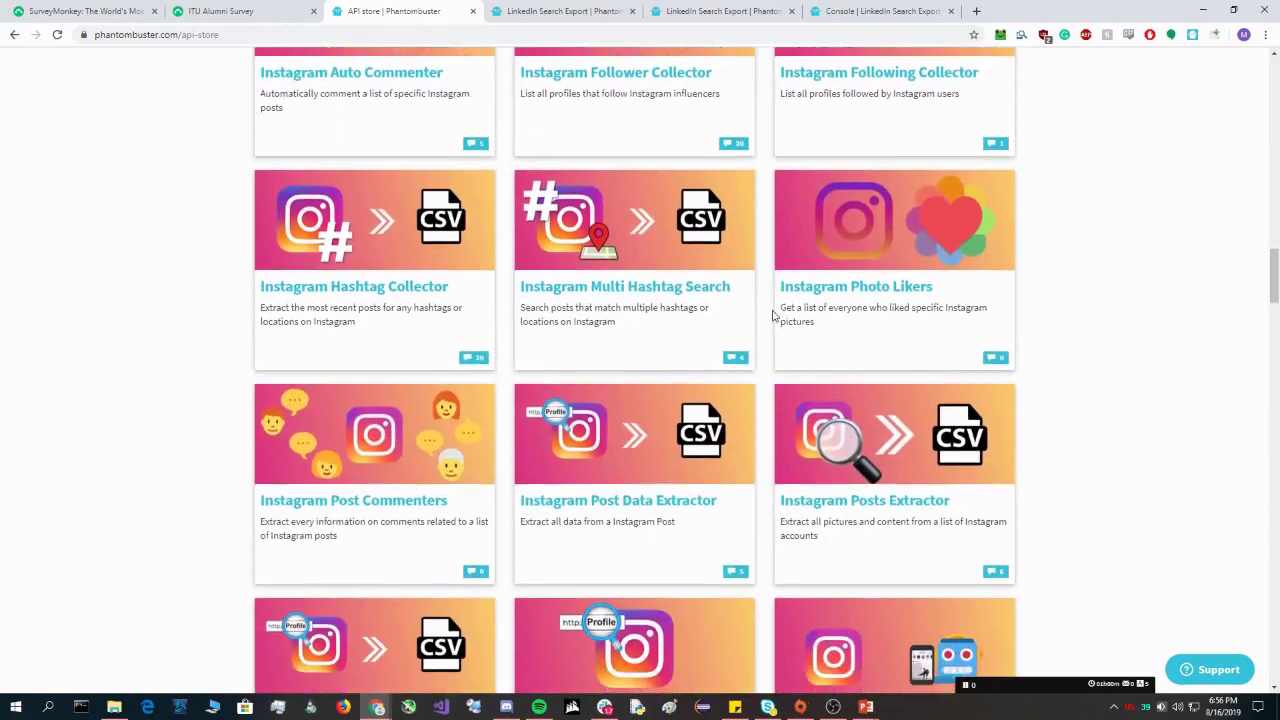
scroll(772, 316, down, 9)
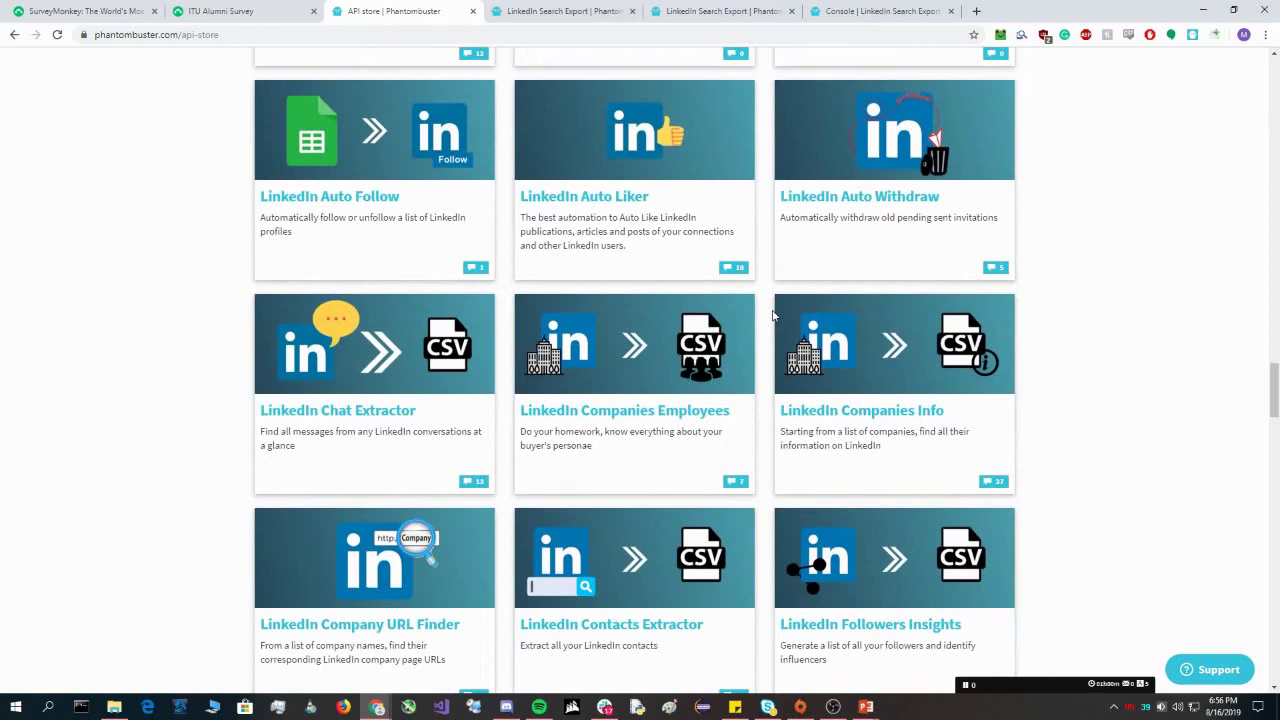
scroll(772, 316, up, 4)
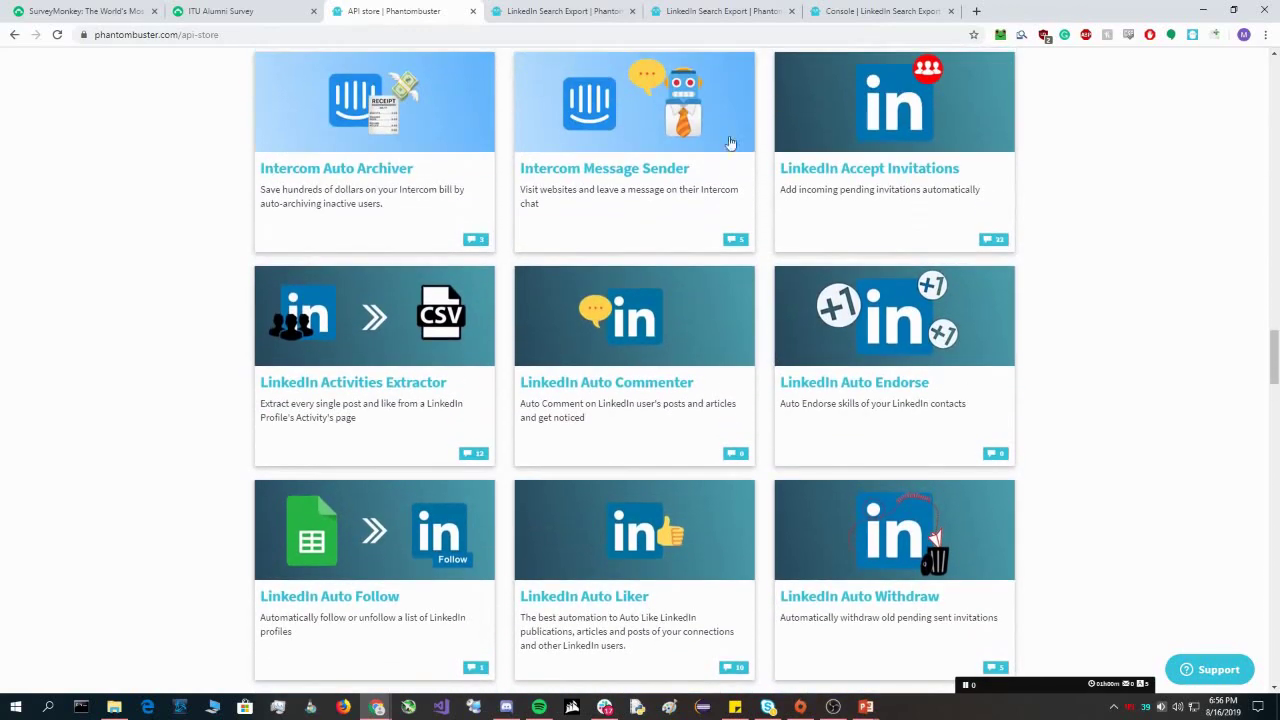
Step: View the LinkedIn Search Export description page and switch to that automation's console
click(528, 12)
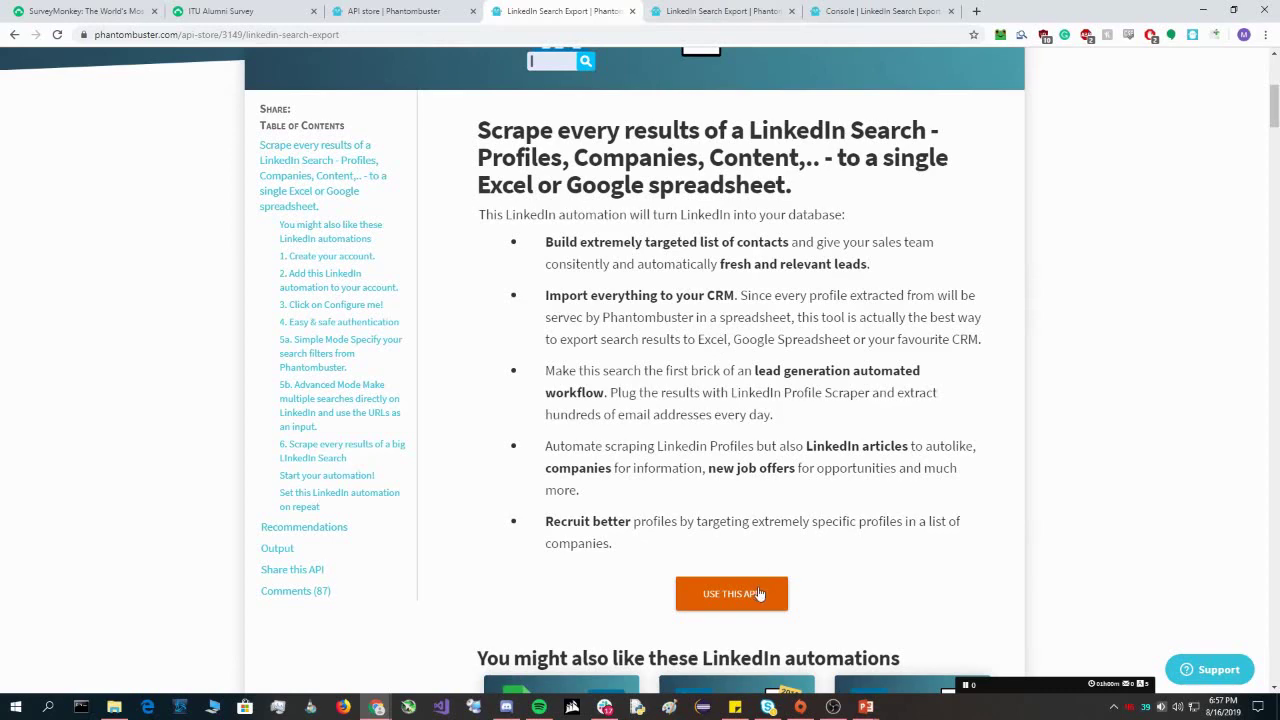
click(698, 6)
click(834, 11)
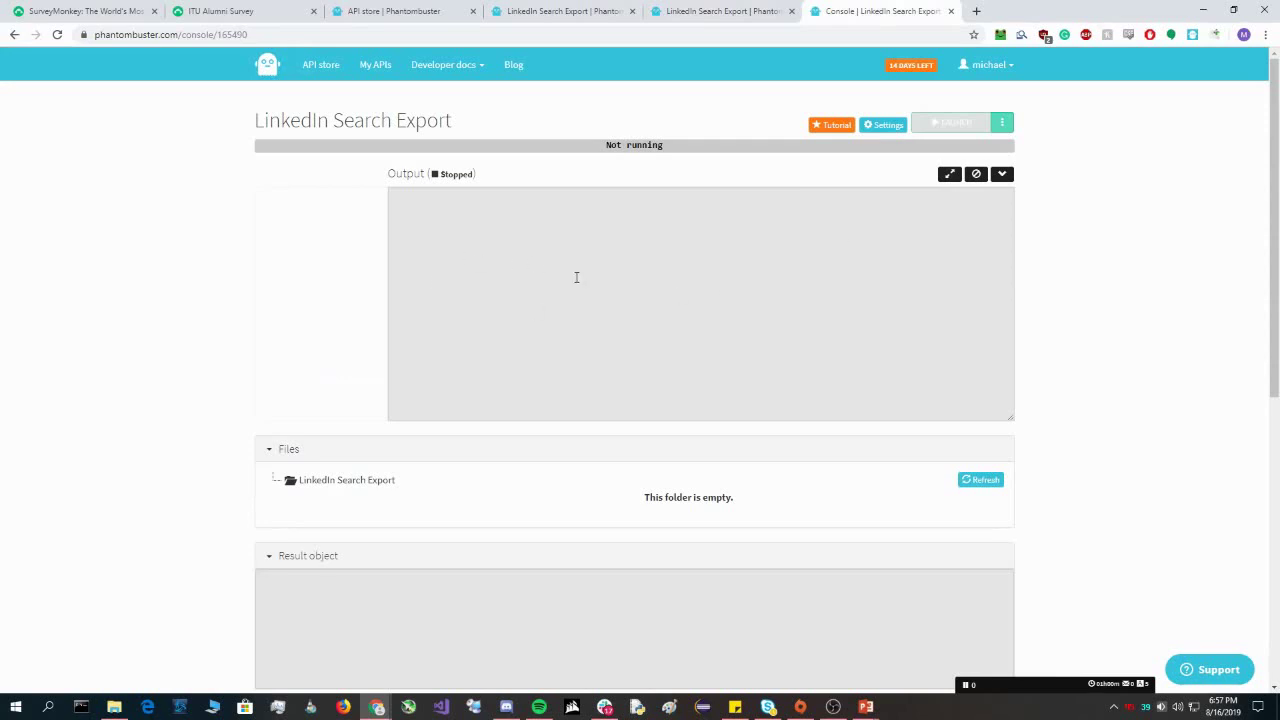
Step: Review the LinkedIn Search Export configuration, including search input, page count and CSV file options, and close it without saving
click(1004, 124)
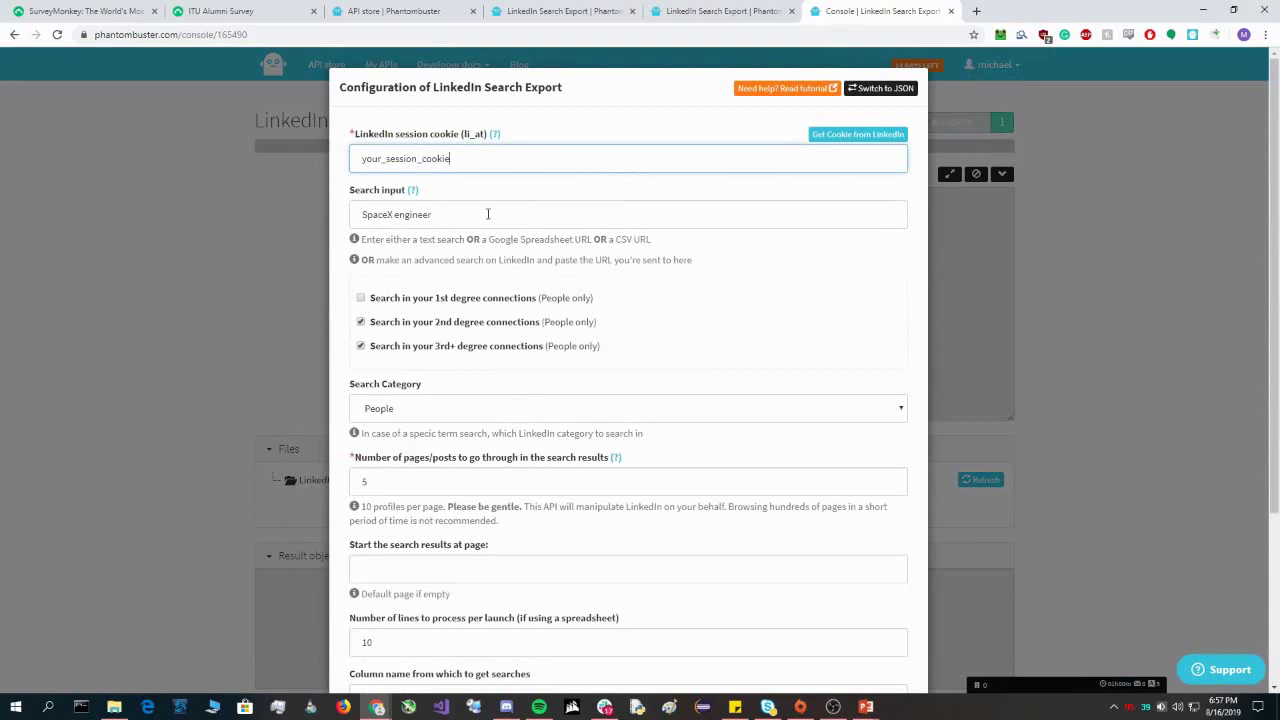
click(488, 214)
drag(488, 214, 363, 210)
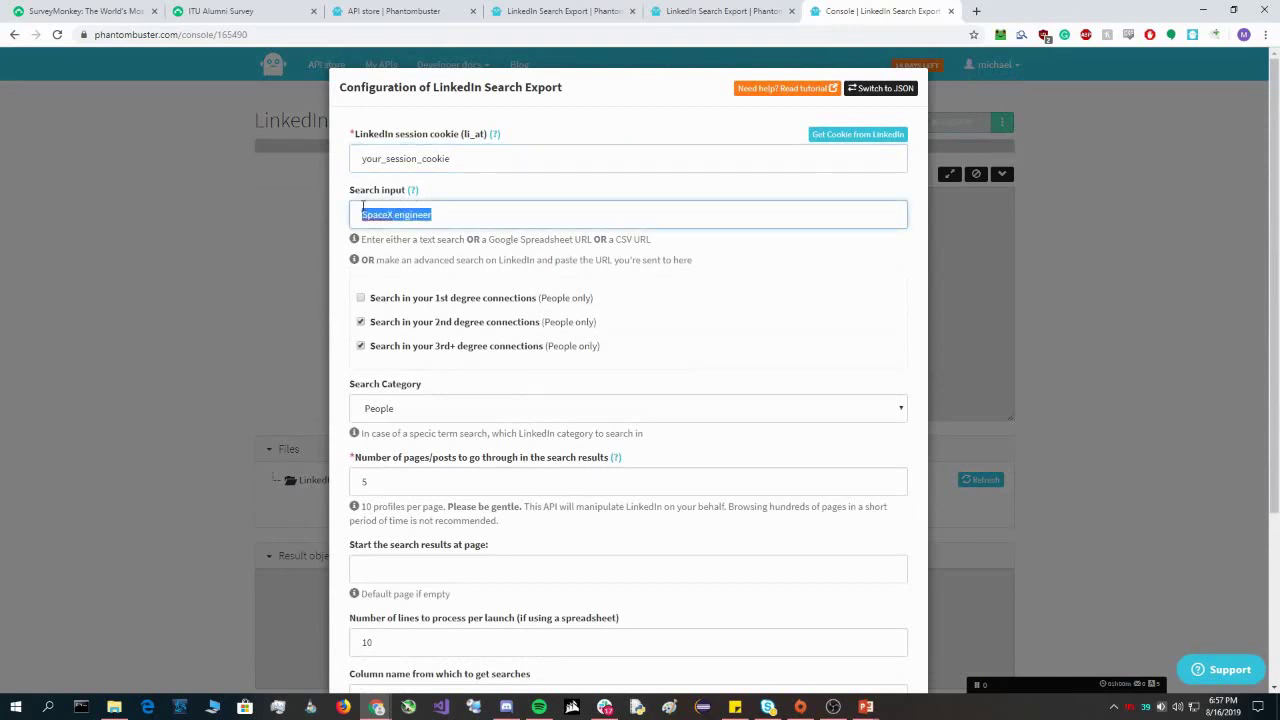
click(364, 212)
scroll(406, 277, down, 2)
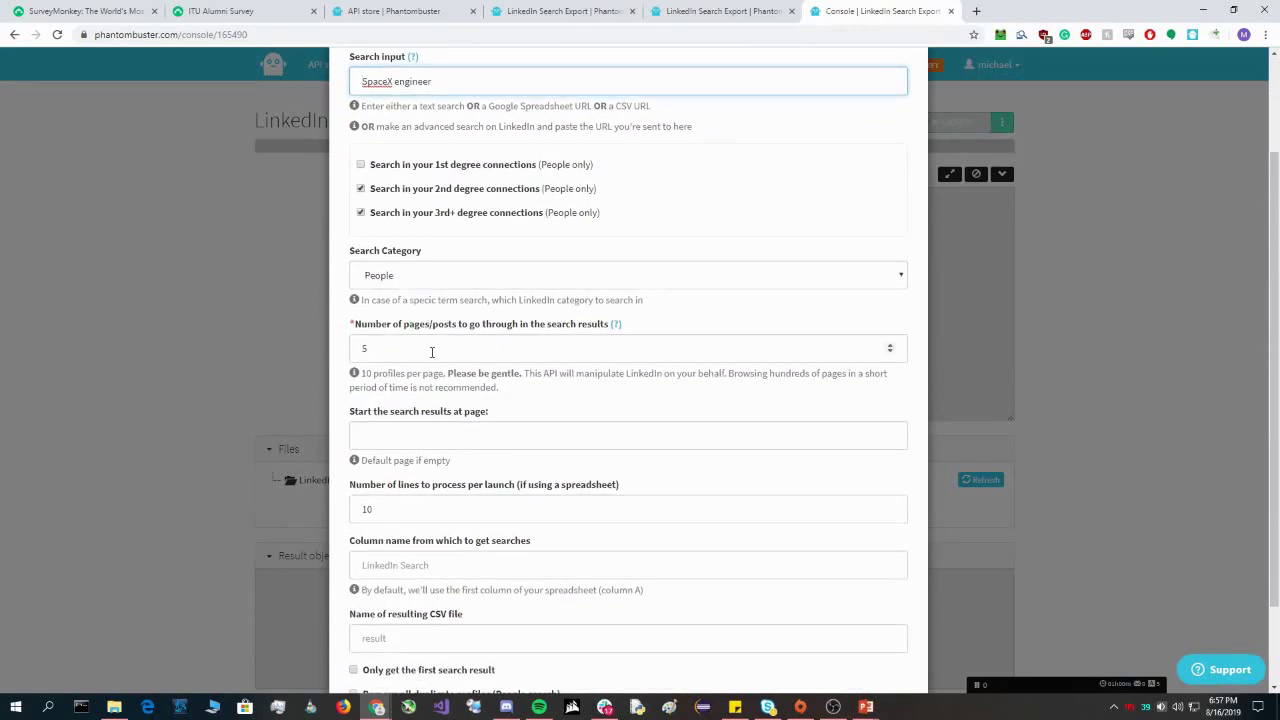
scroll(434, 370, down, 1)
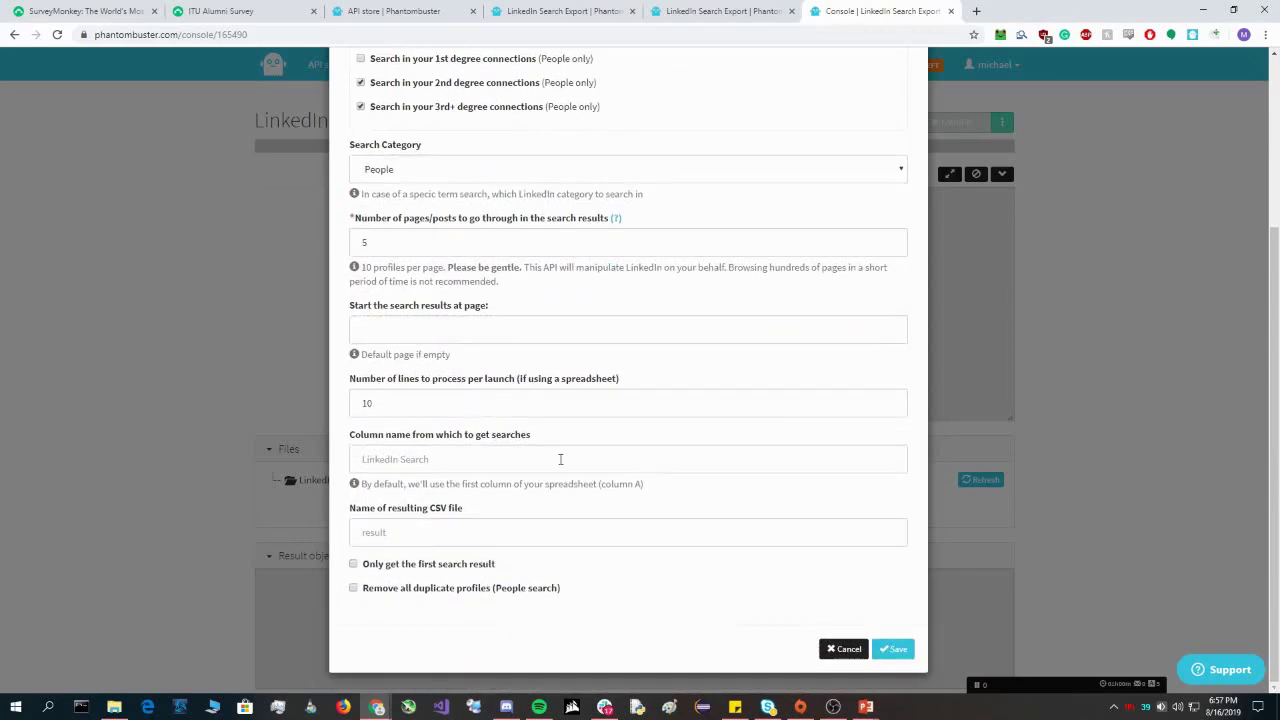
click(833, 649)
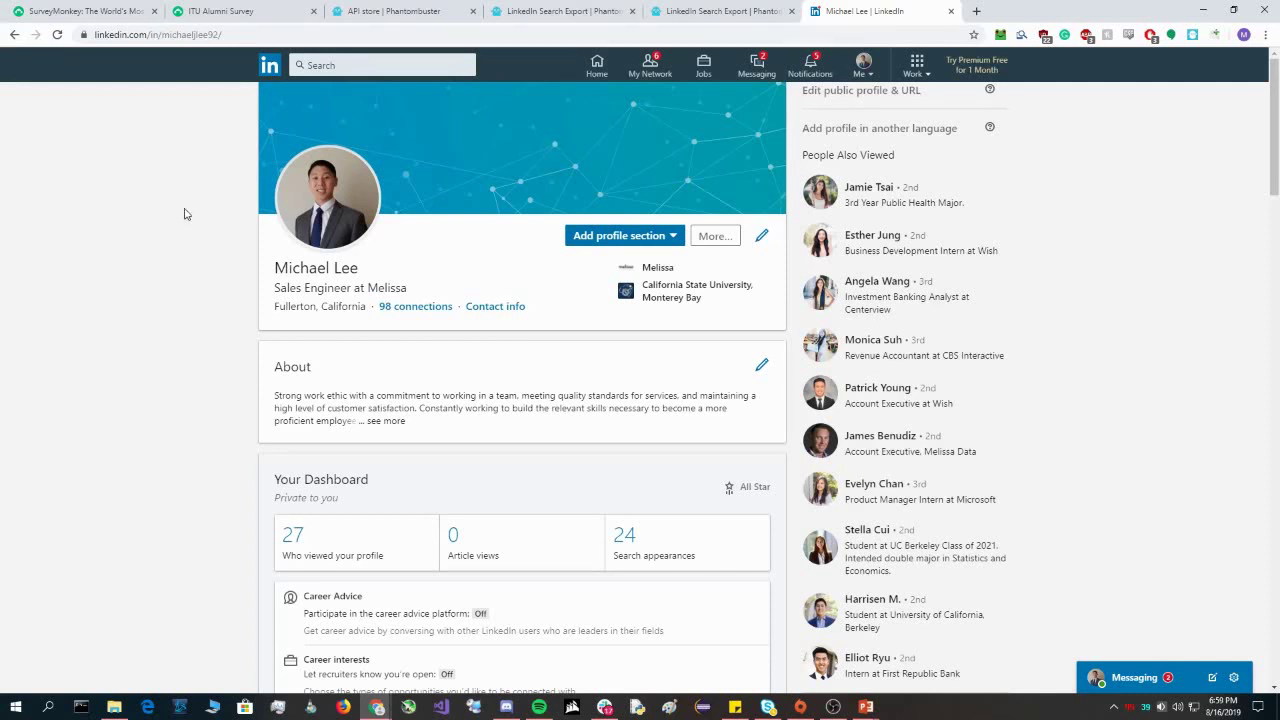
click(1001, 36)
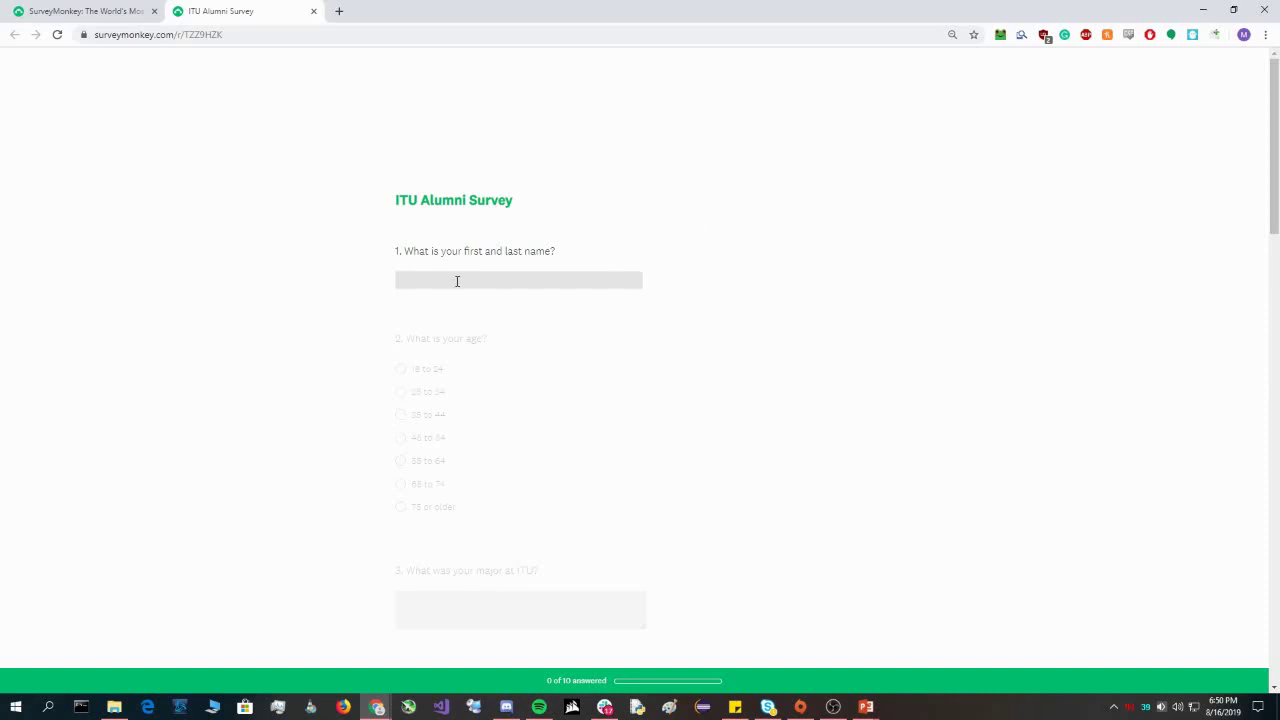
Step: Read through the ITU Alumni Survey questions on name, age, major, graduation, employment, salary, ethnicity and ITU experience
scroll(457, 281, down, 1)
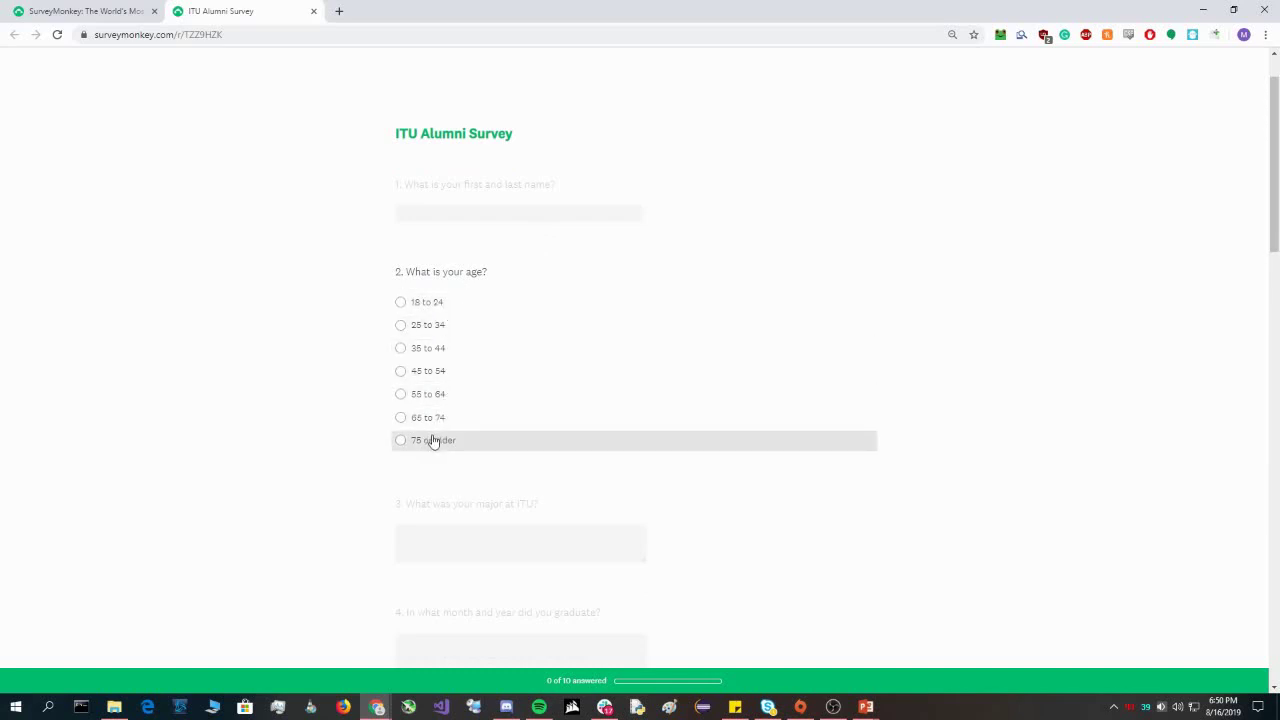
scroll(432, 440, down, 1)
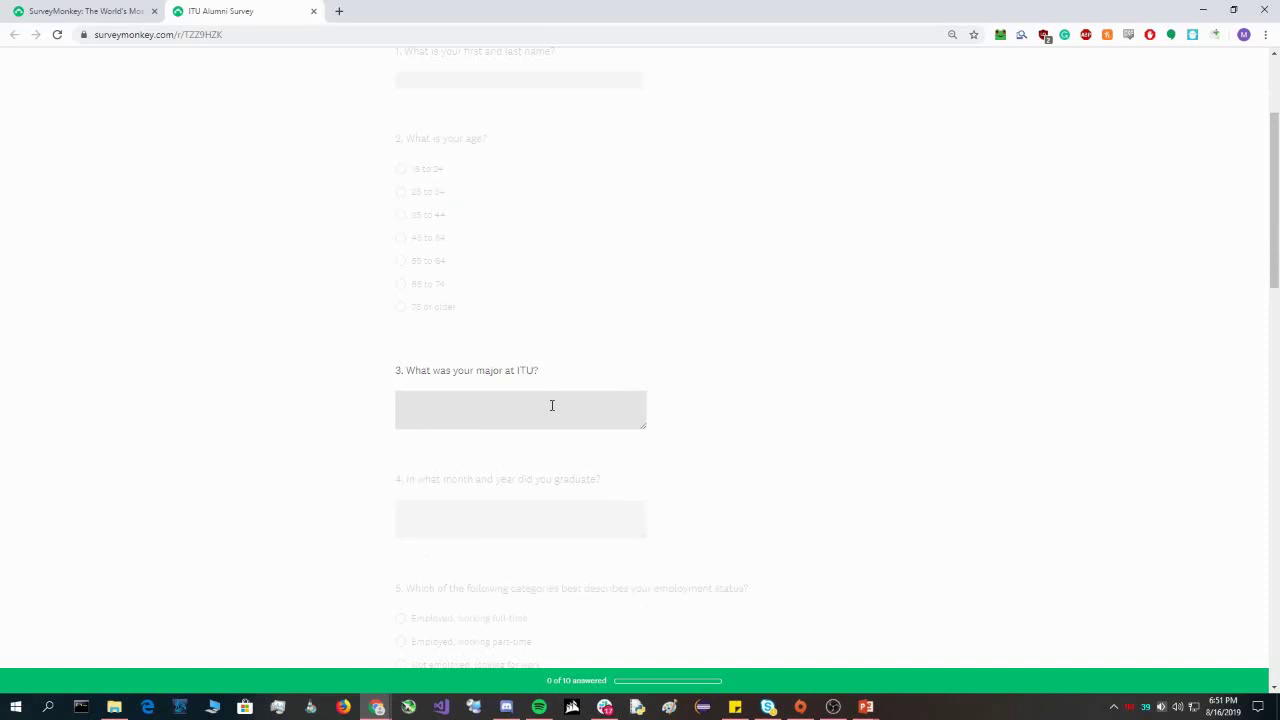
scroll(593, 392, down, 1)
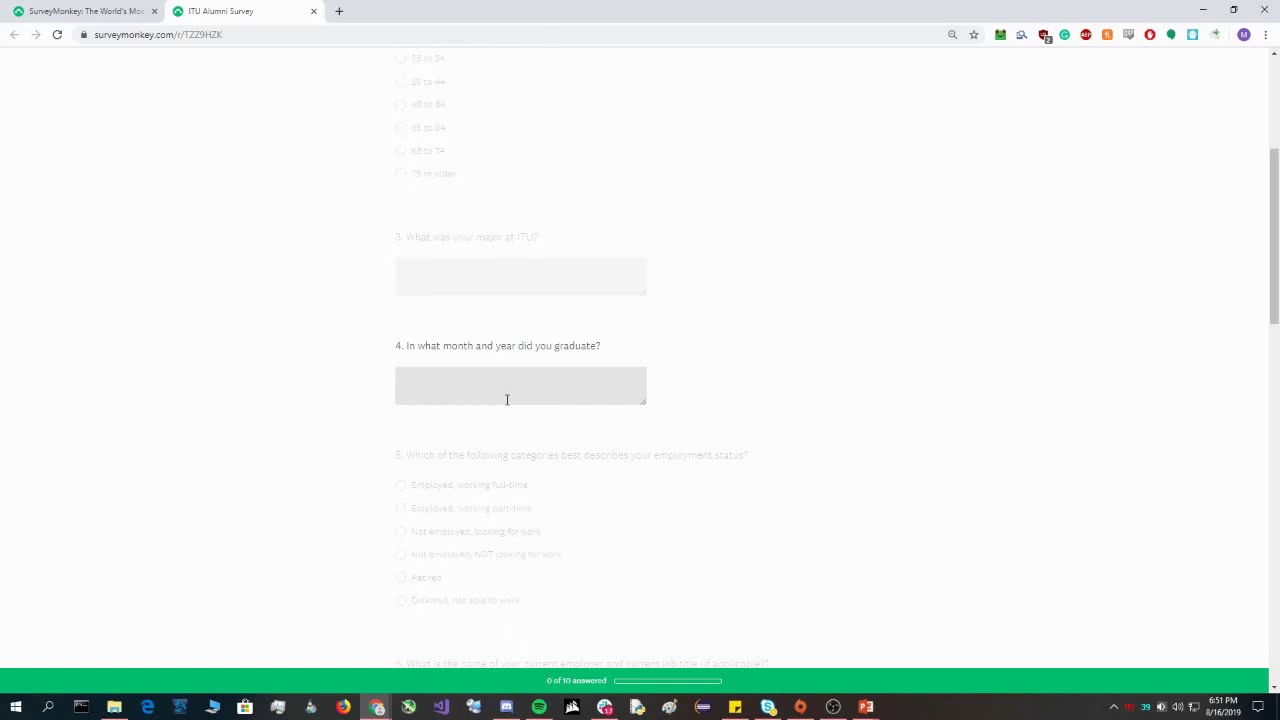
scroll(507, 400, down, 2)
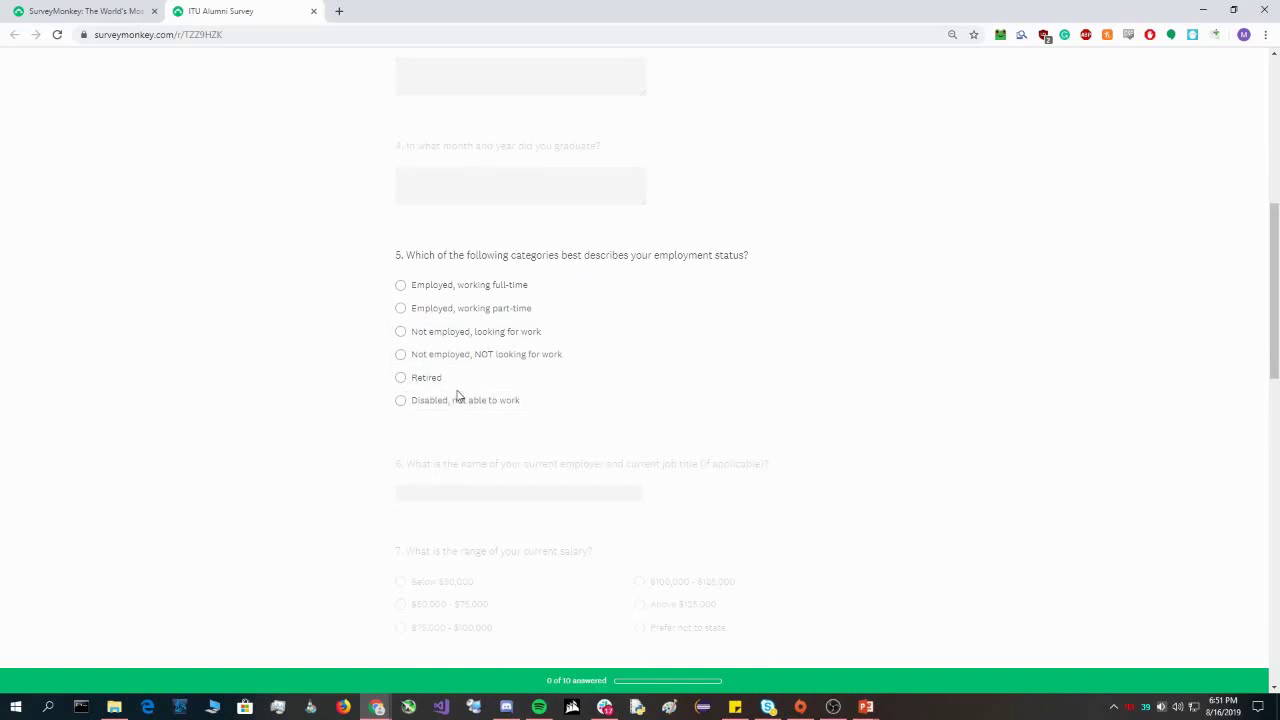
scroll(480, 372, down, 2)
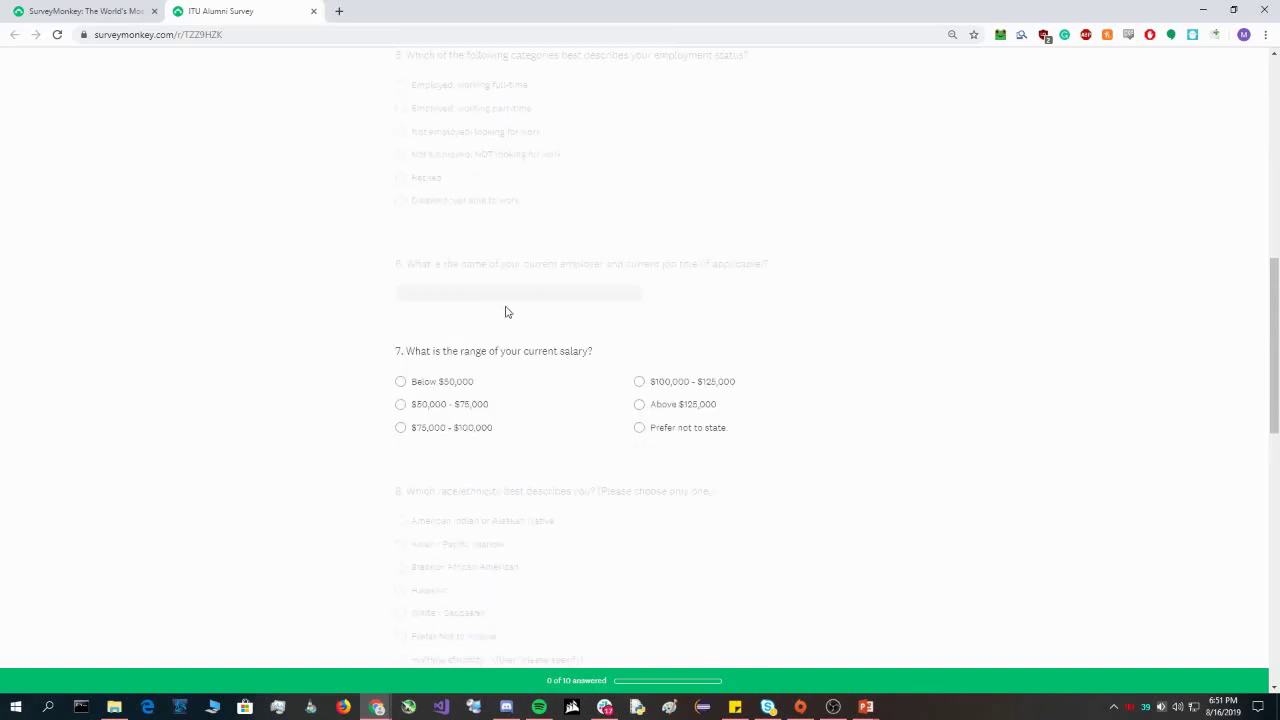
scroll(510, 330, up, 1)
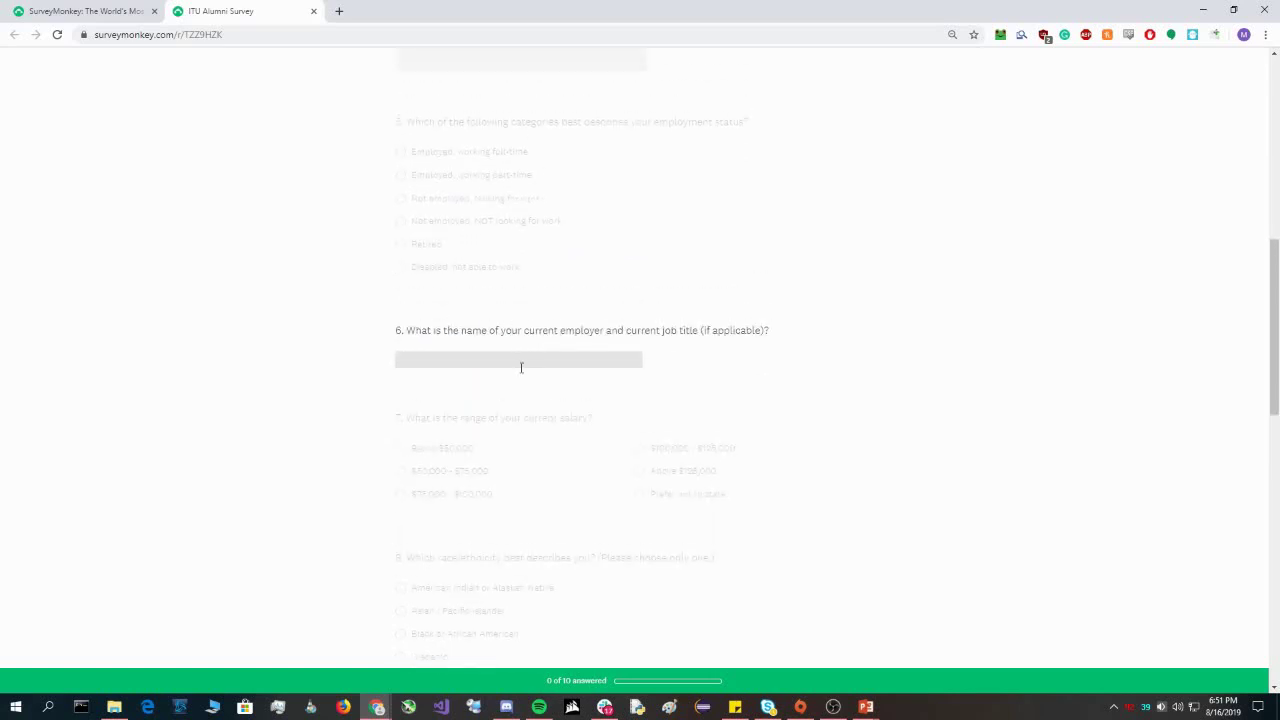
scroll(490, 380, down, 1)
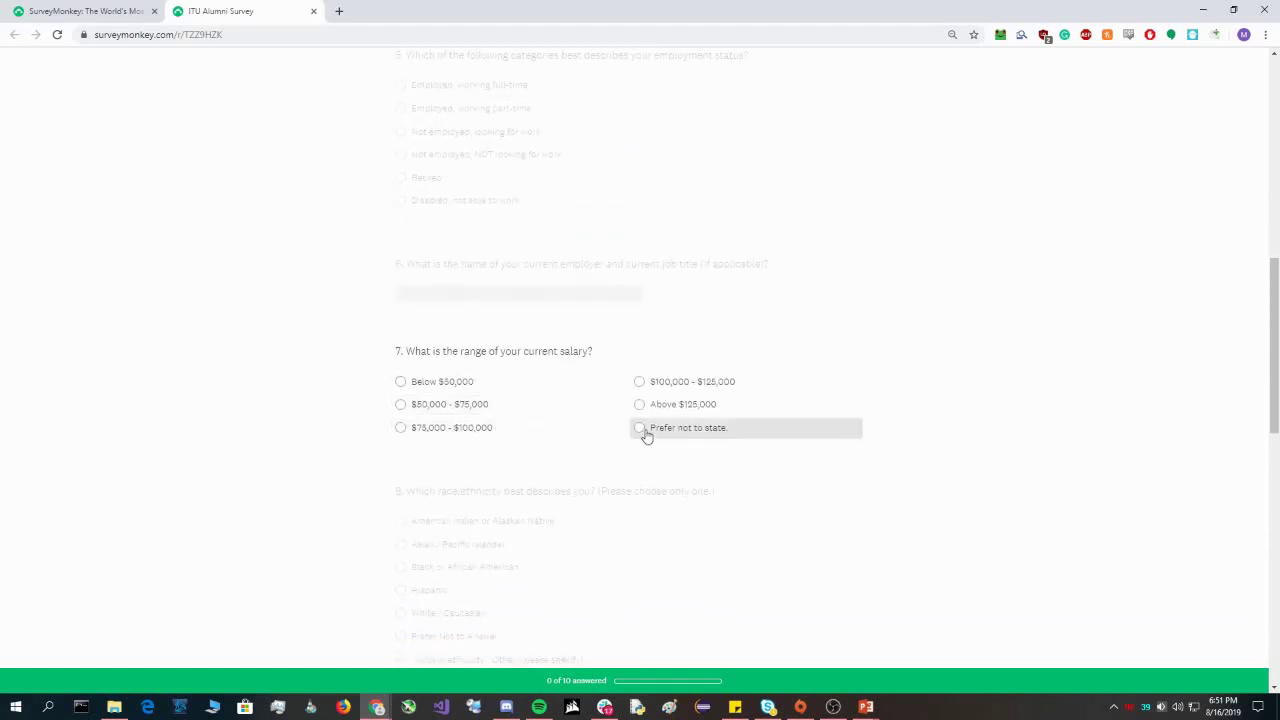
scroll(660, 428, down, 2)
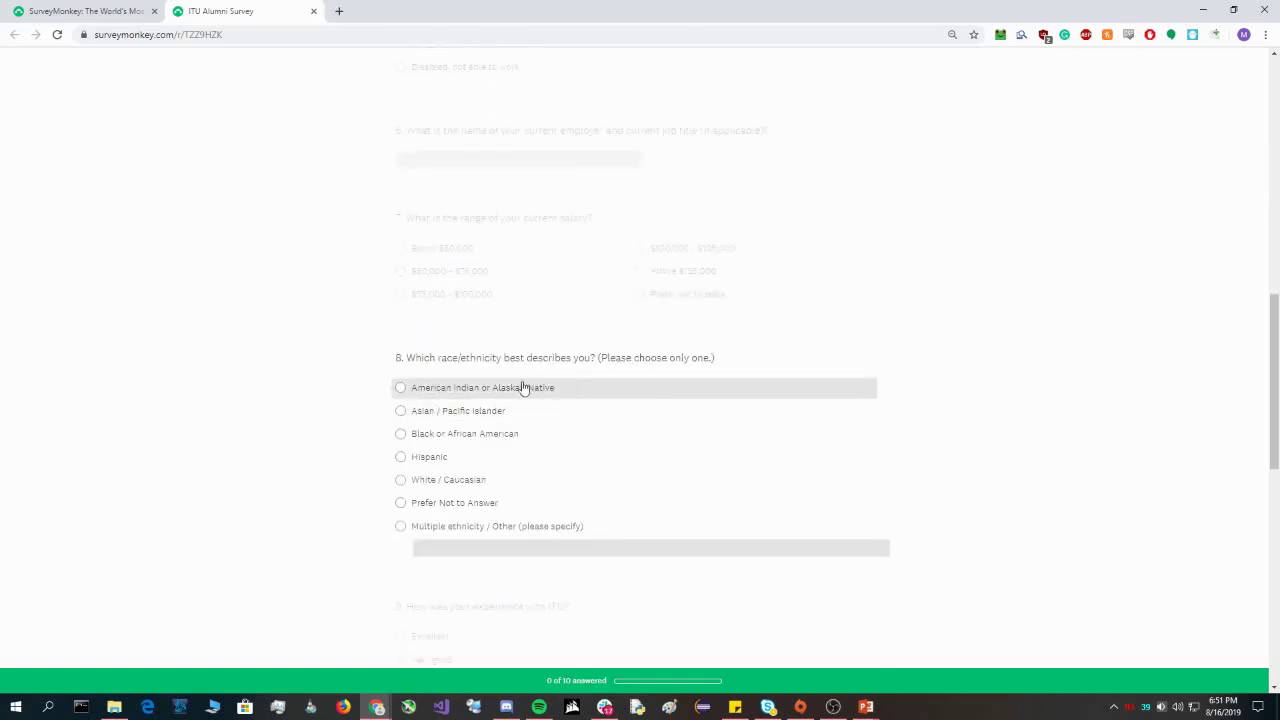
scroll(490, 551, down, 3)
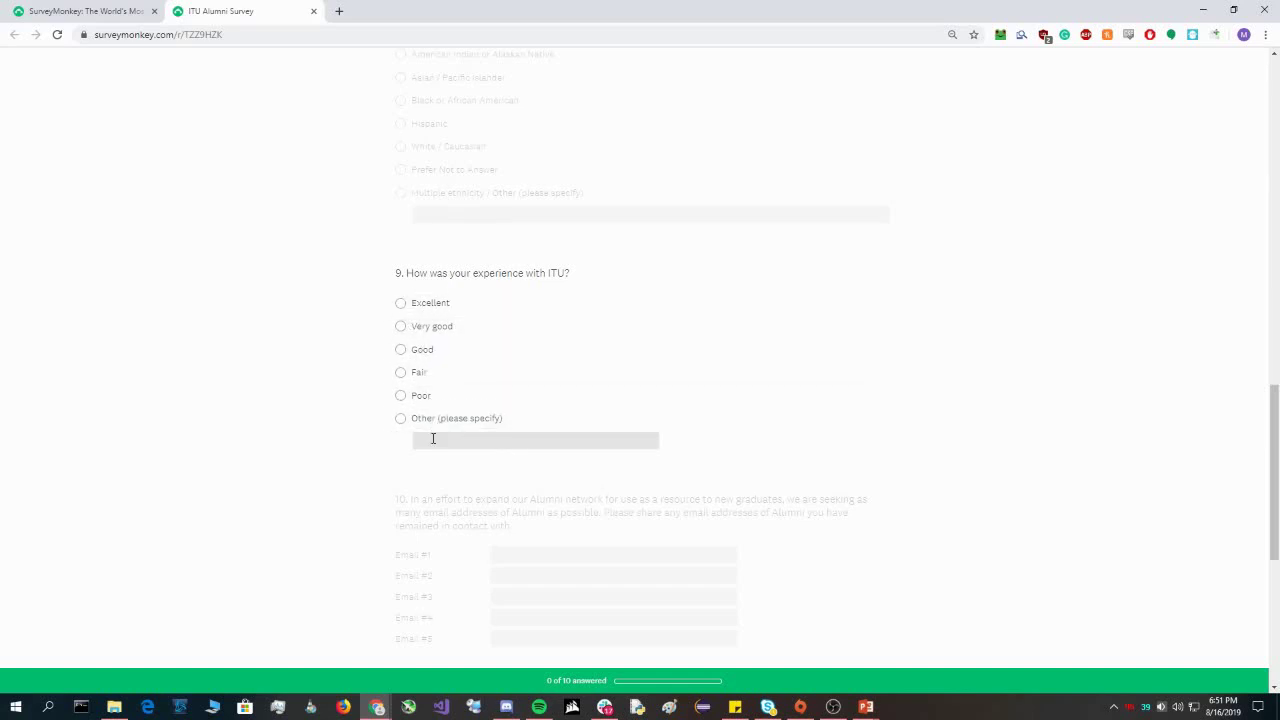
scroll(433, 438, down, 1)
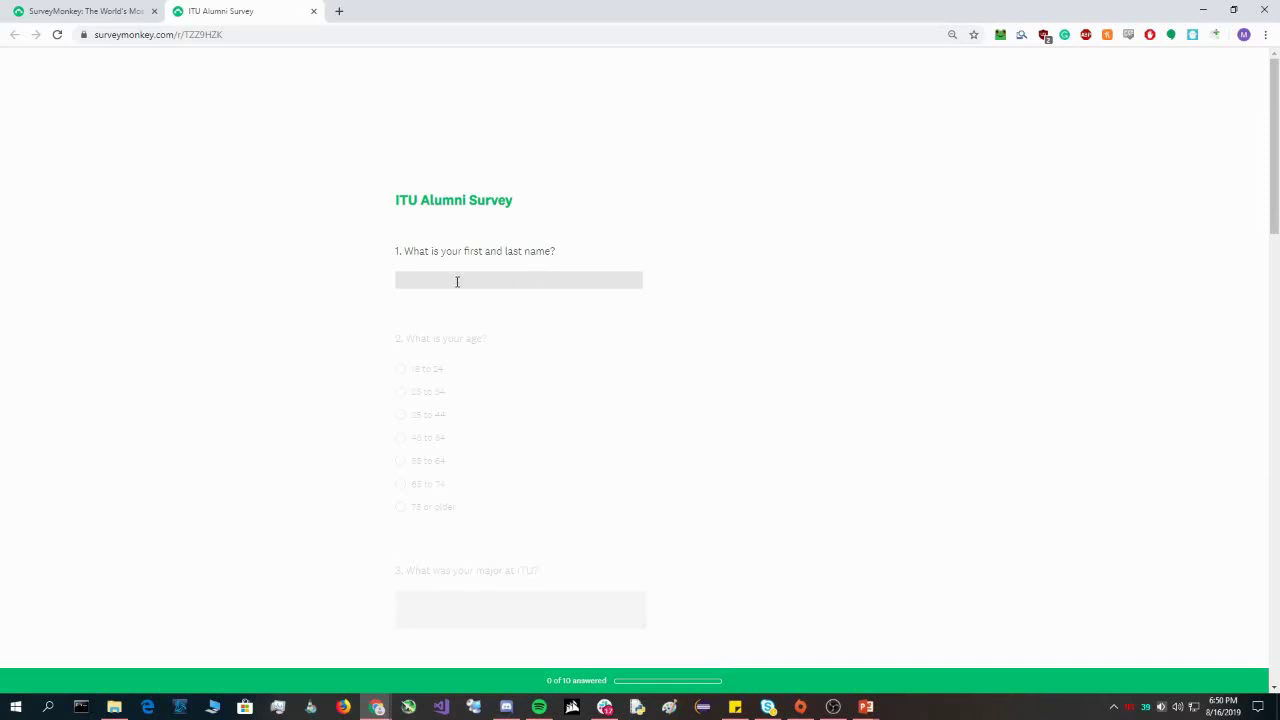
Step: Examine the ITU Alumni Survey again from the name question through to the alumni email fields in question 10
scroll(457, 281, down, 1)
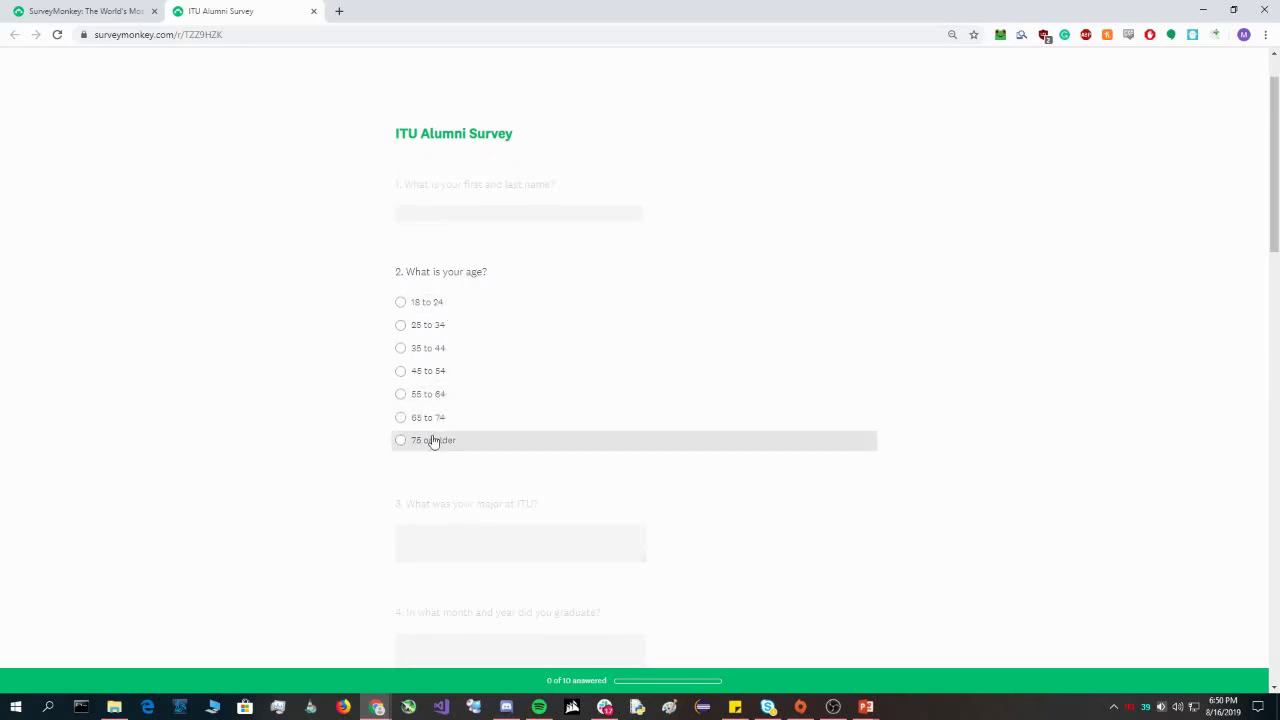
scroll(432, 440, down, 2)
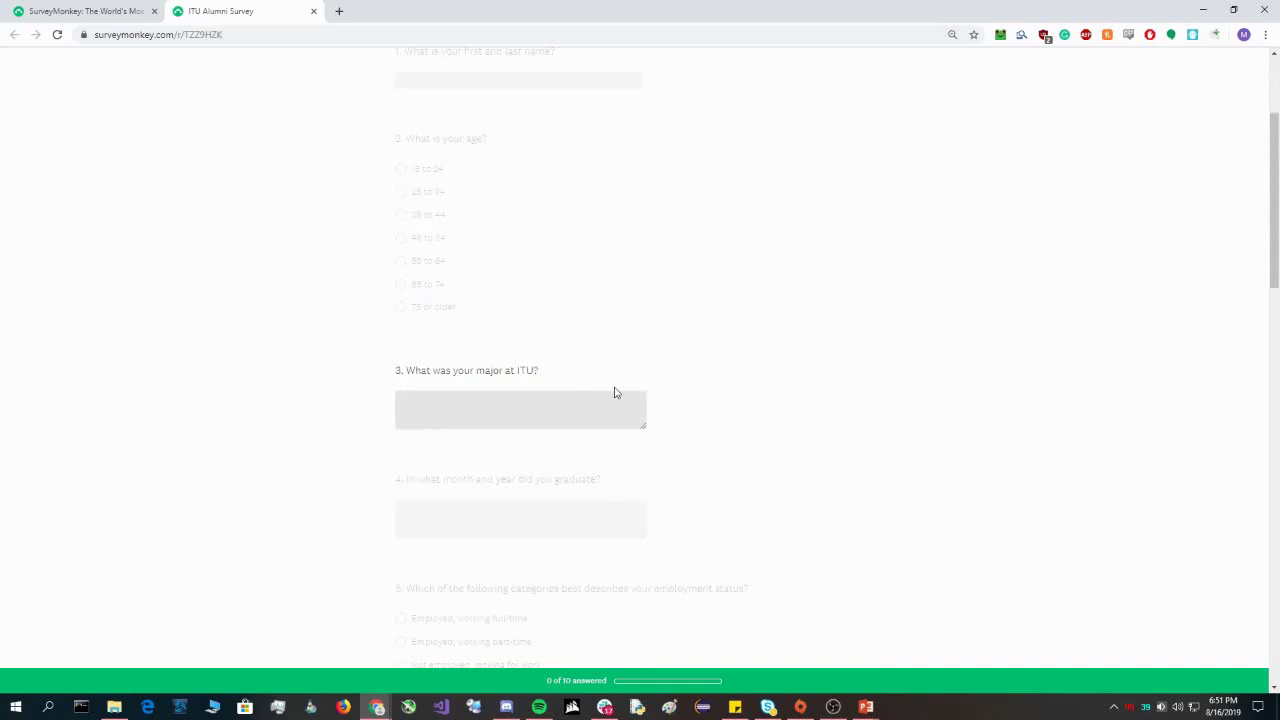
scroll(614, 391, down, 2)
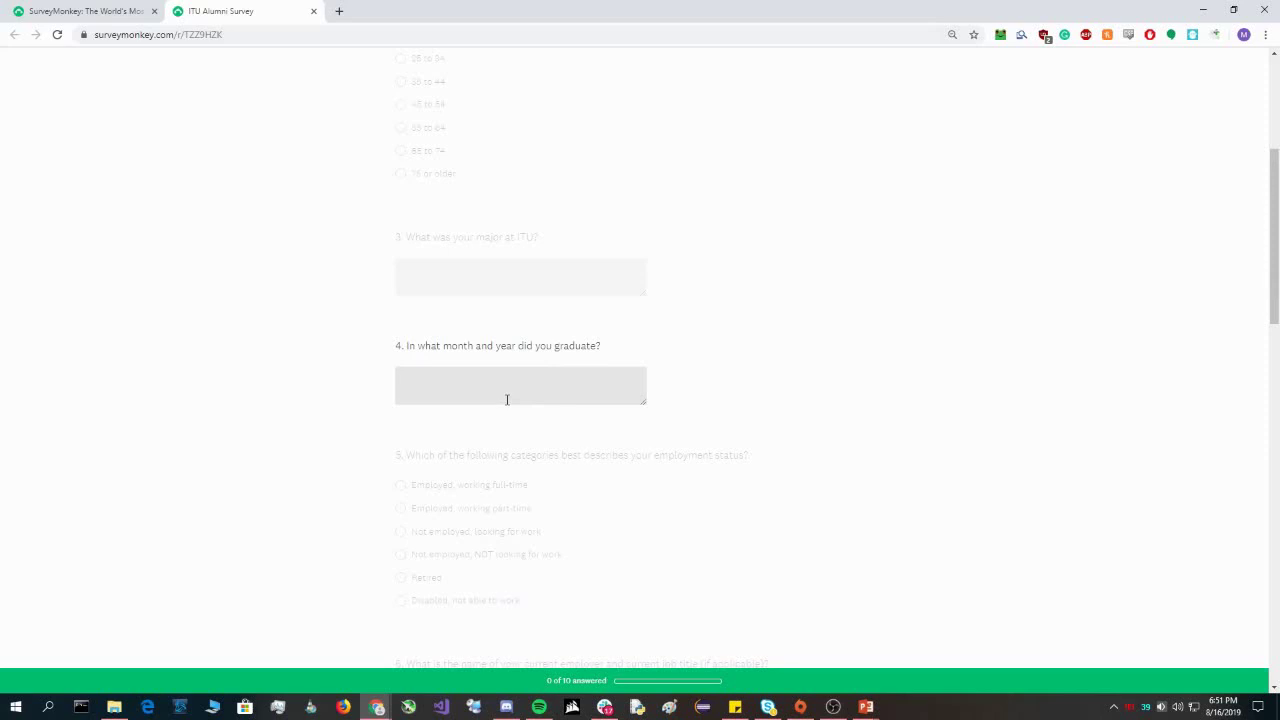
scroll(507, 400, down, 2)
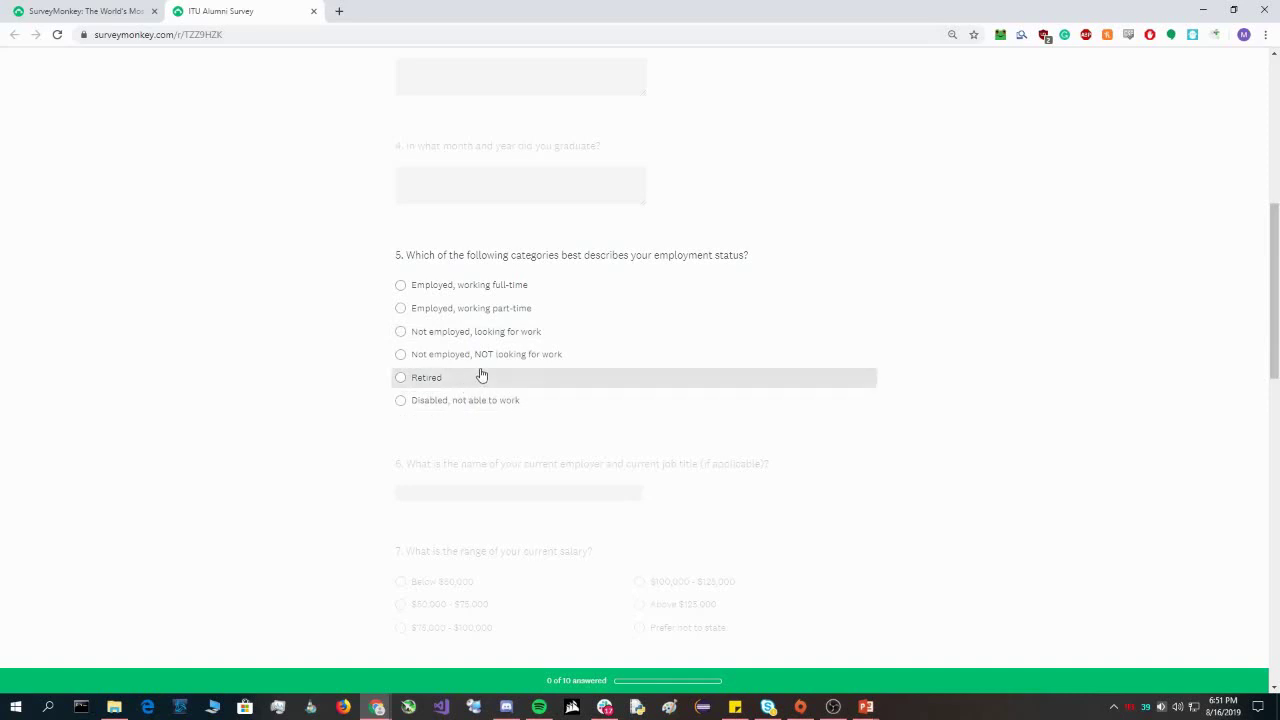
scroll(480, 374, down, 2)
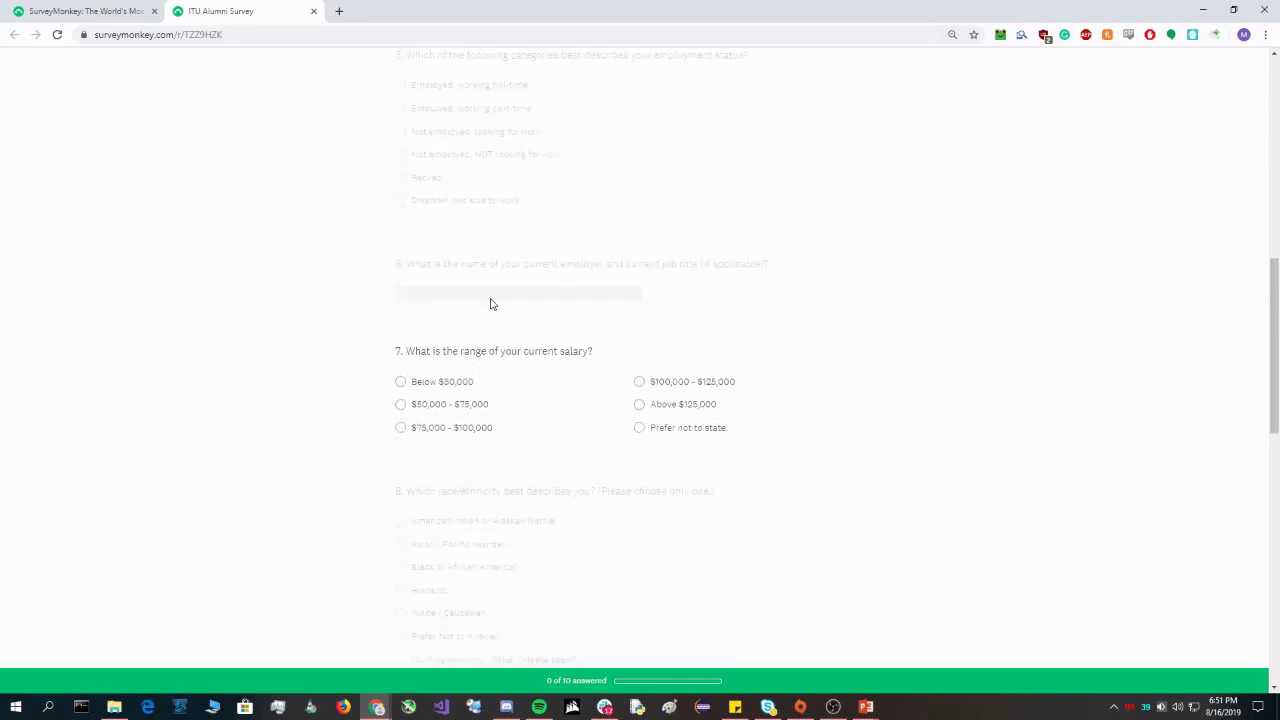
scroll(506, 312, up, 1)
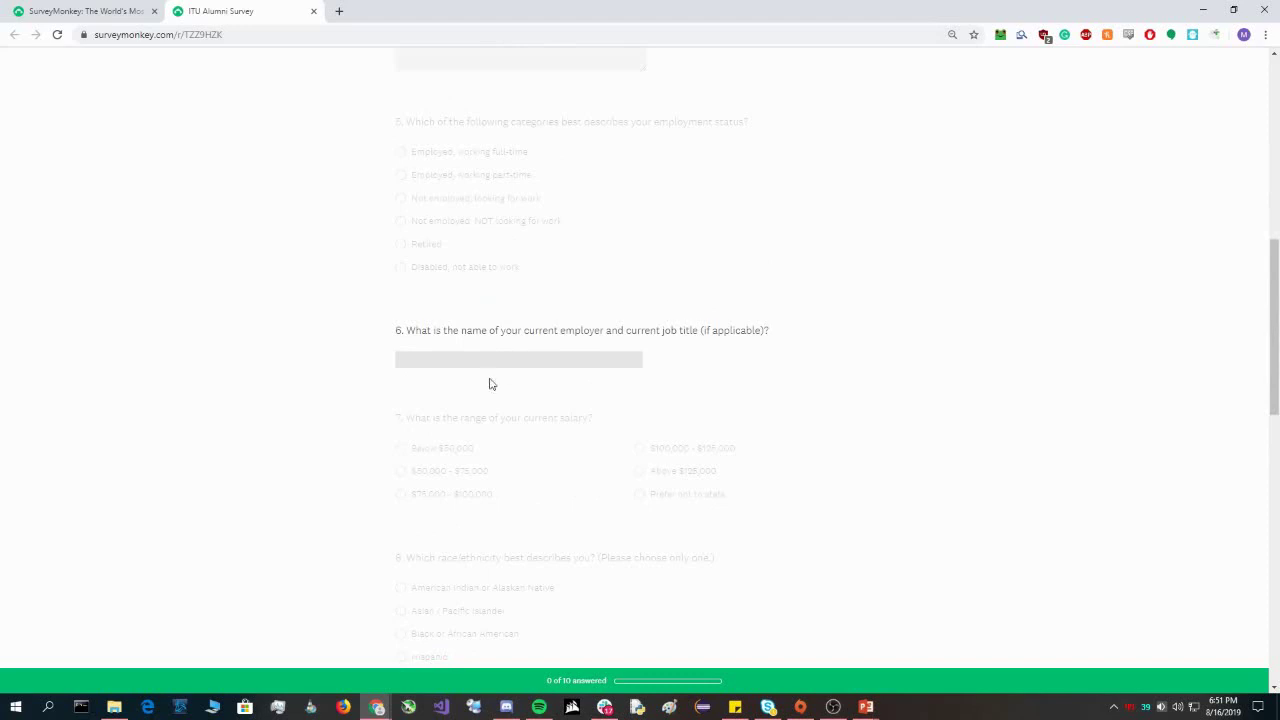
scroll(489, 383, down, 1)
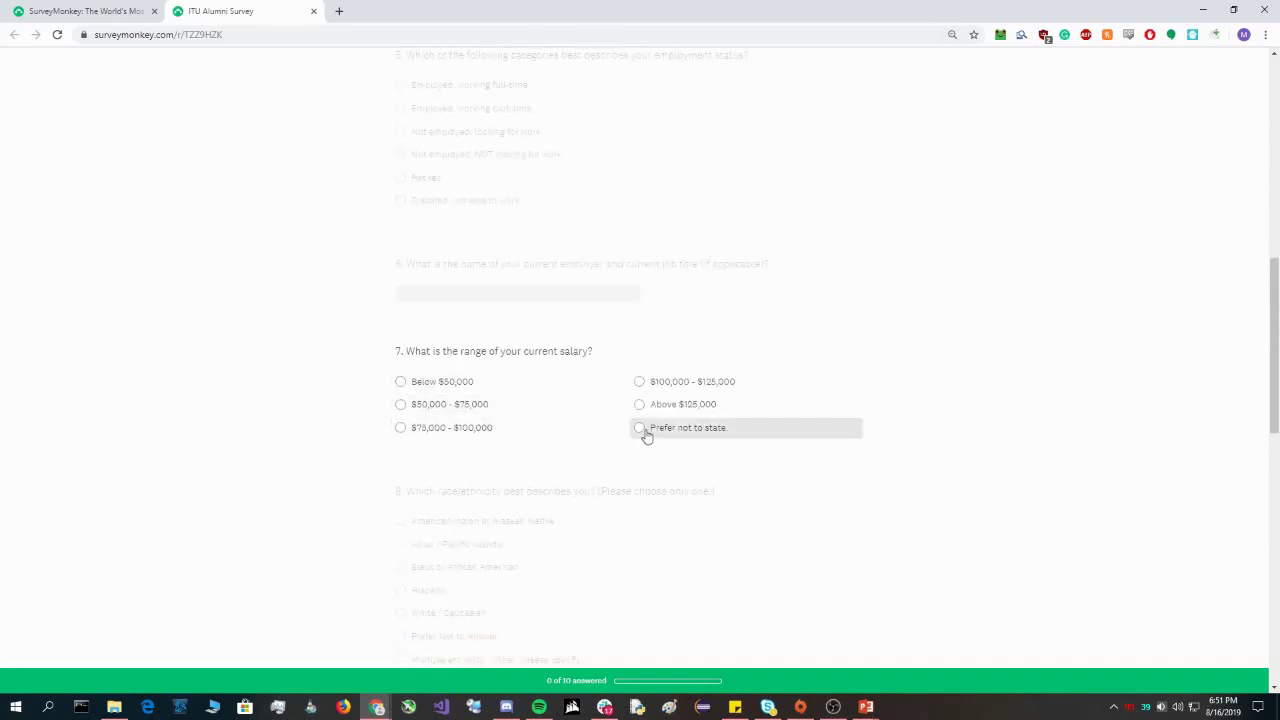
scroll(660, 426, down, 2)
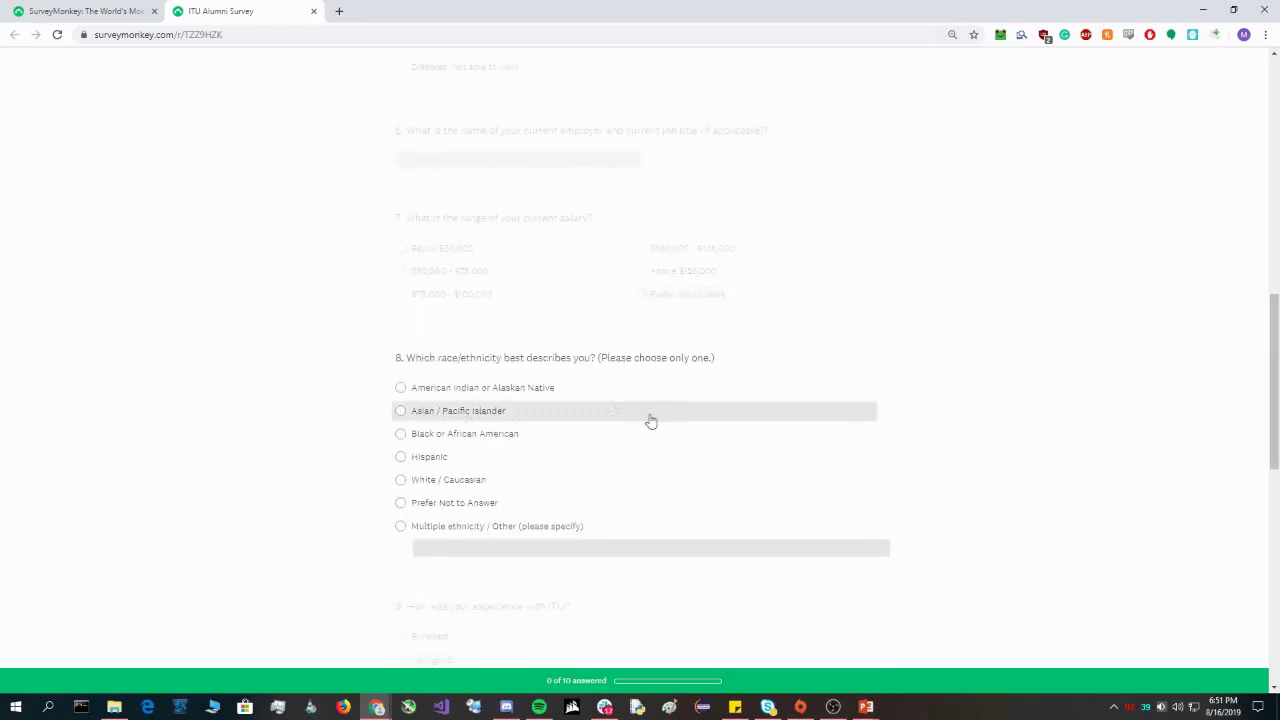
scroll(489, 548, down, 2)
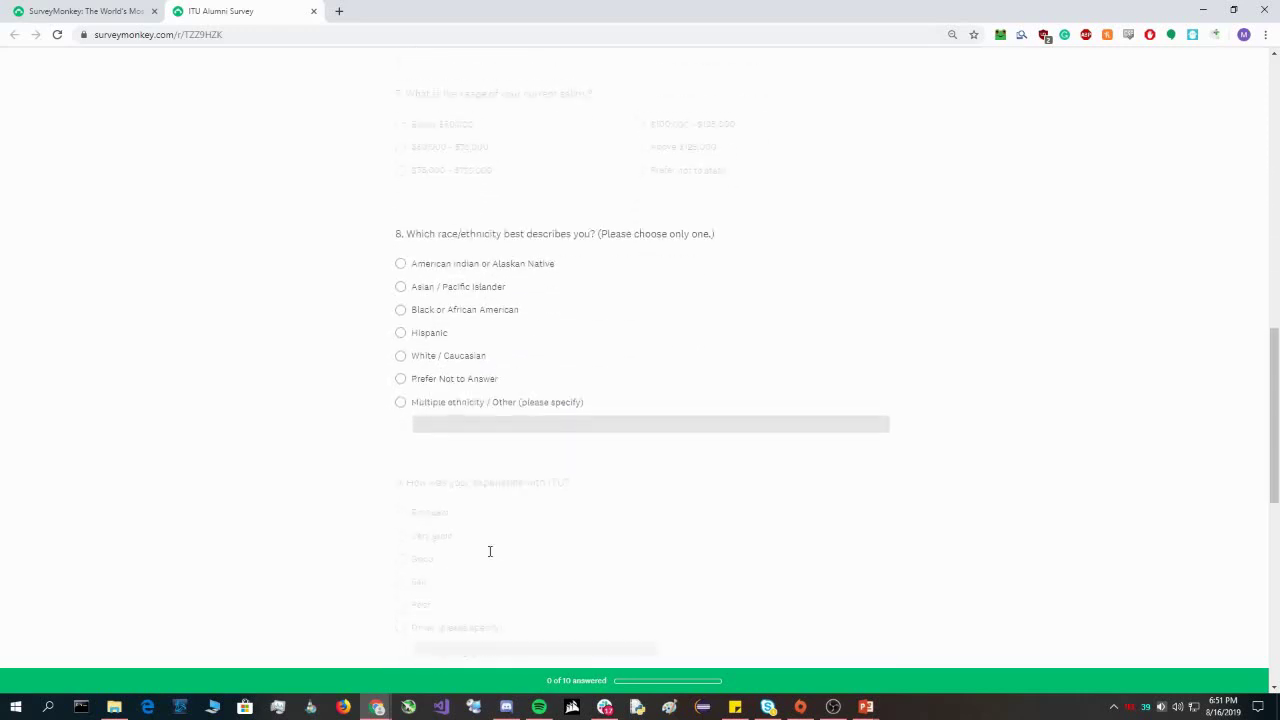
scroll(489, 551, down, 2)
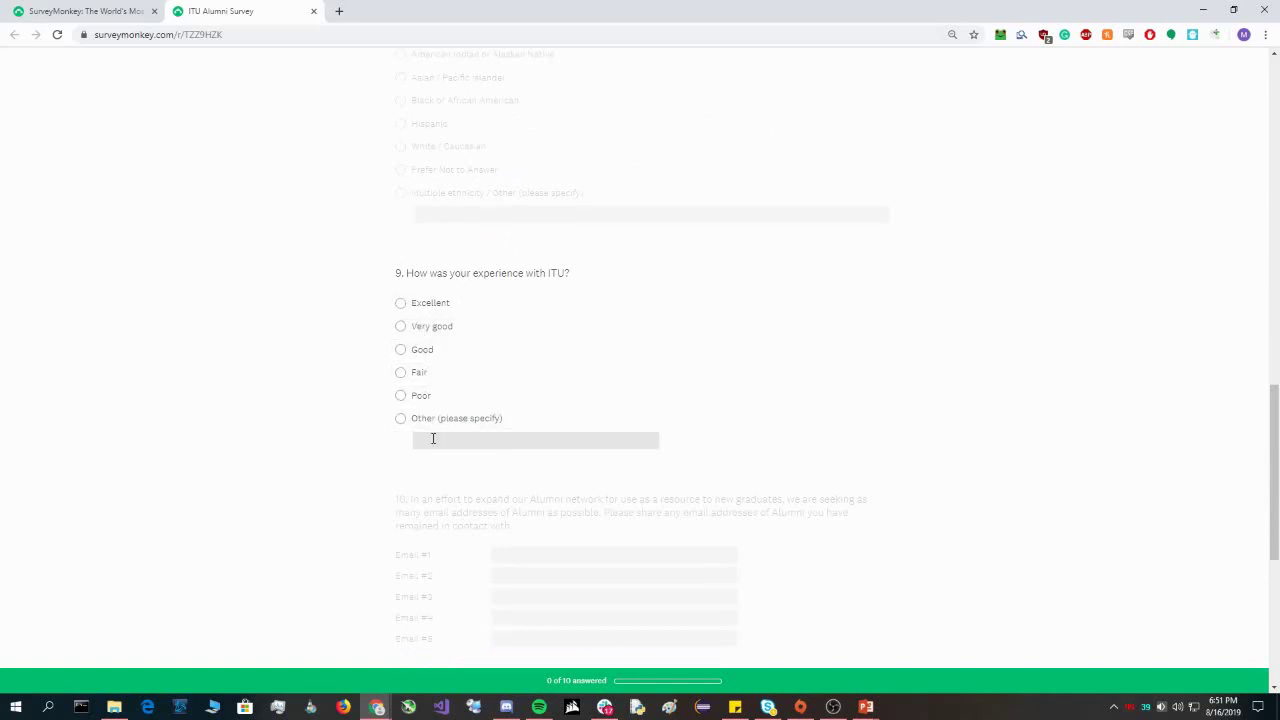
scroll(463, 430, down, 2)
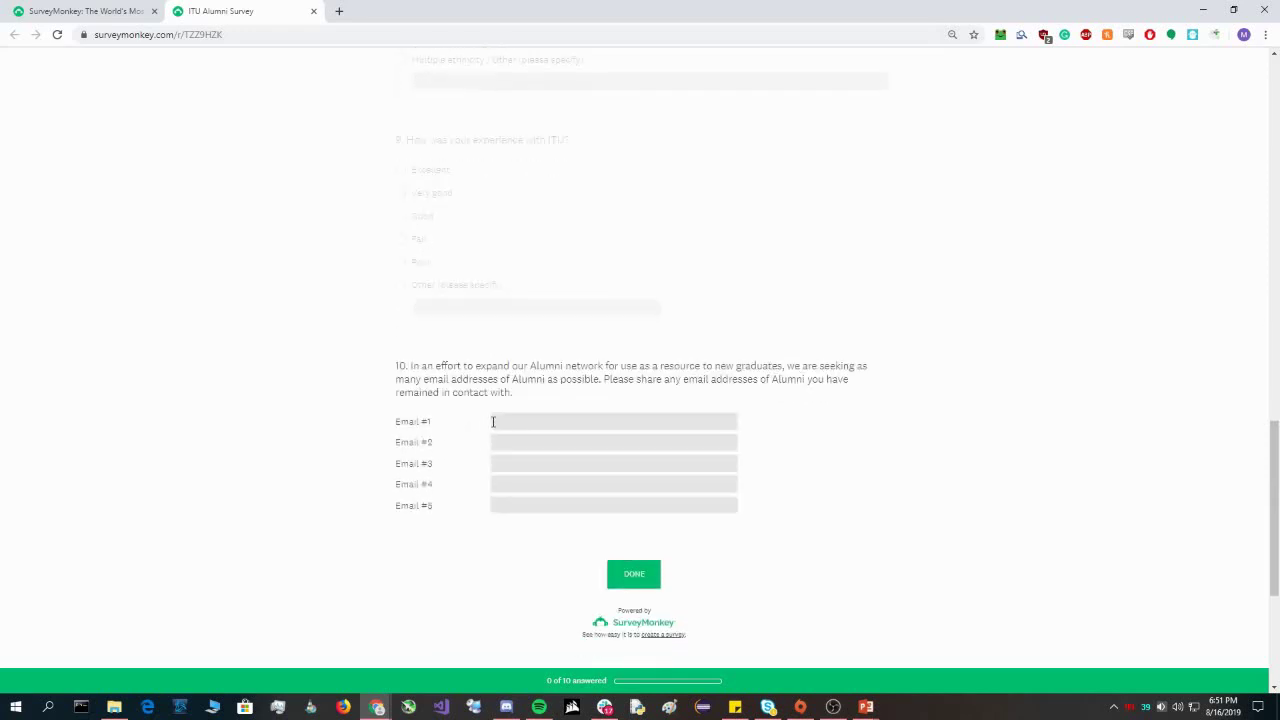